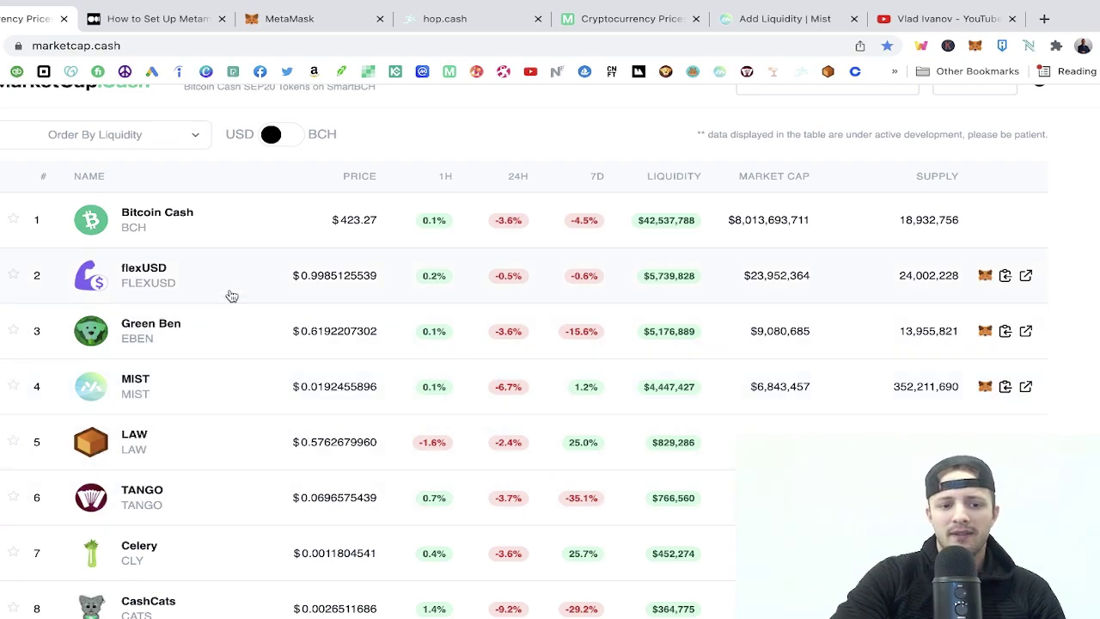
Bring up the Medium 'How to Set Up Metamask' guide's SmartBCH network details and open the MetaMask wallet.
scroll(231, 295, down, 13)
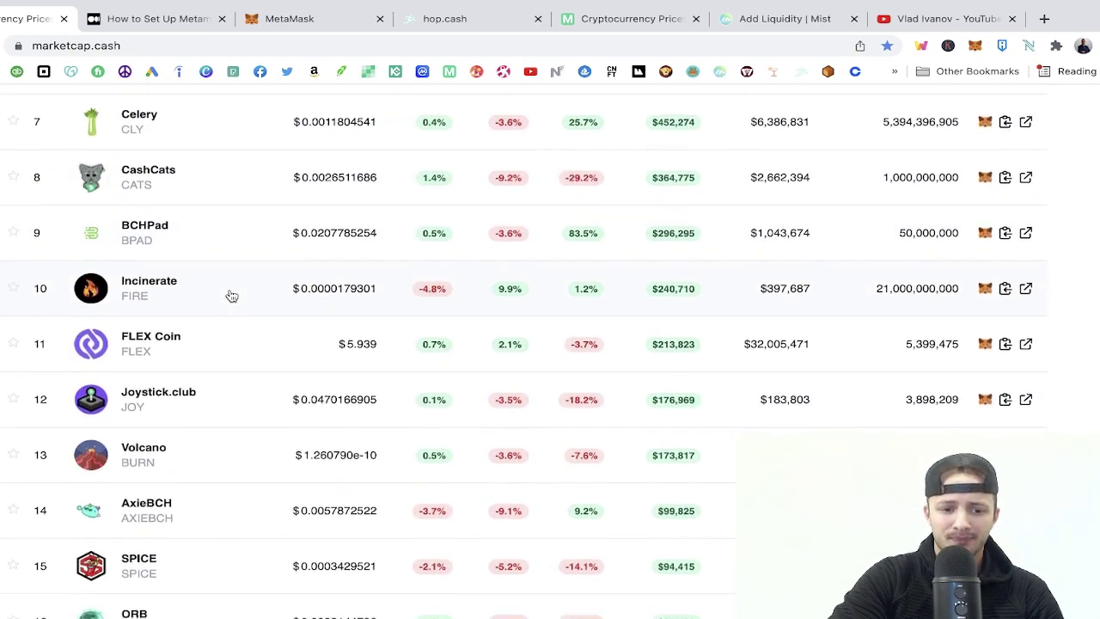
scroll(231, 295, down, 3)
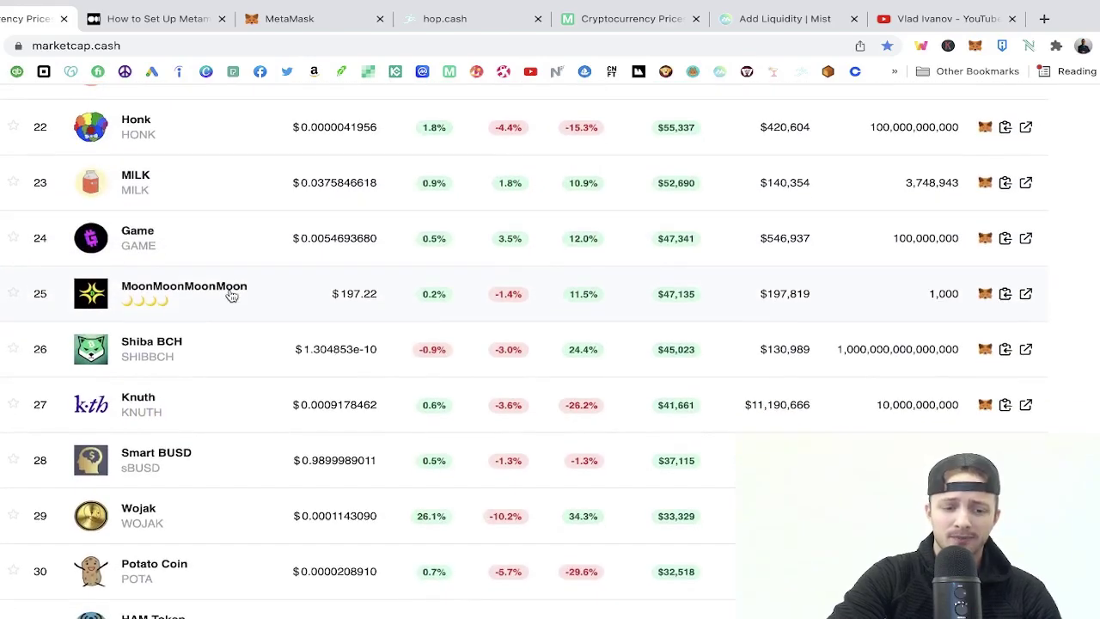
scroll(231, 296, down, 2)
scroll(231, 296, down, 12)
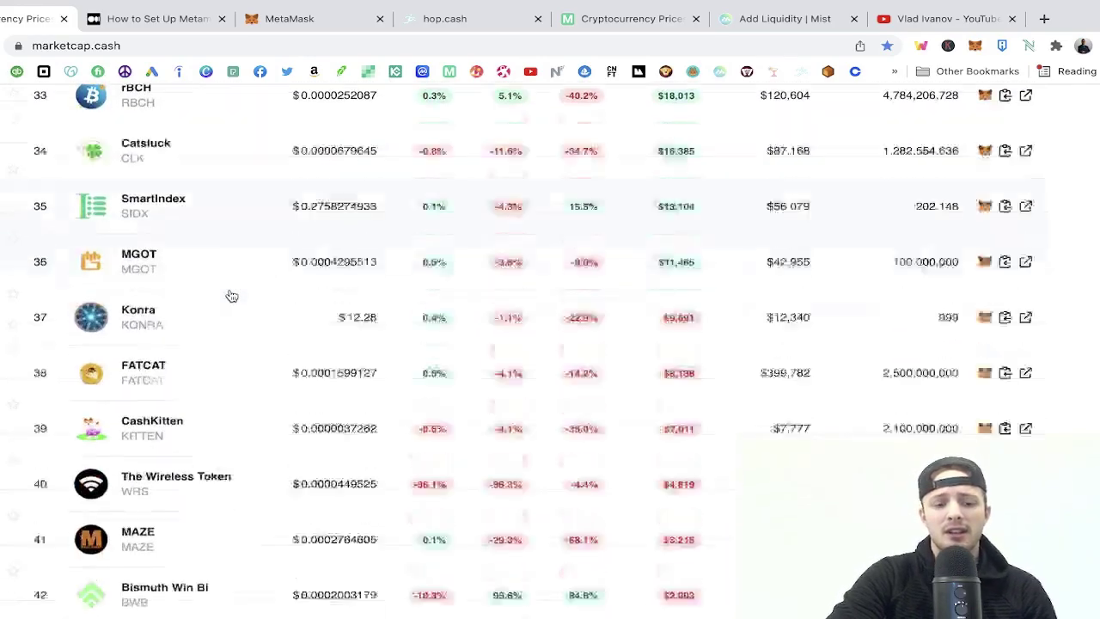
scroll(232, 296, down, 3)
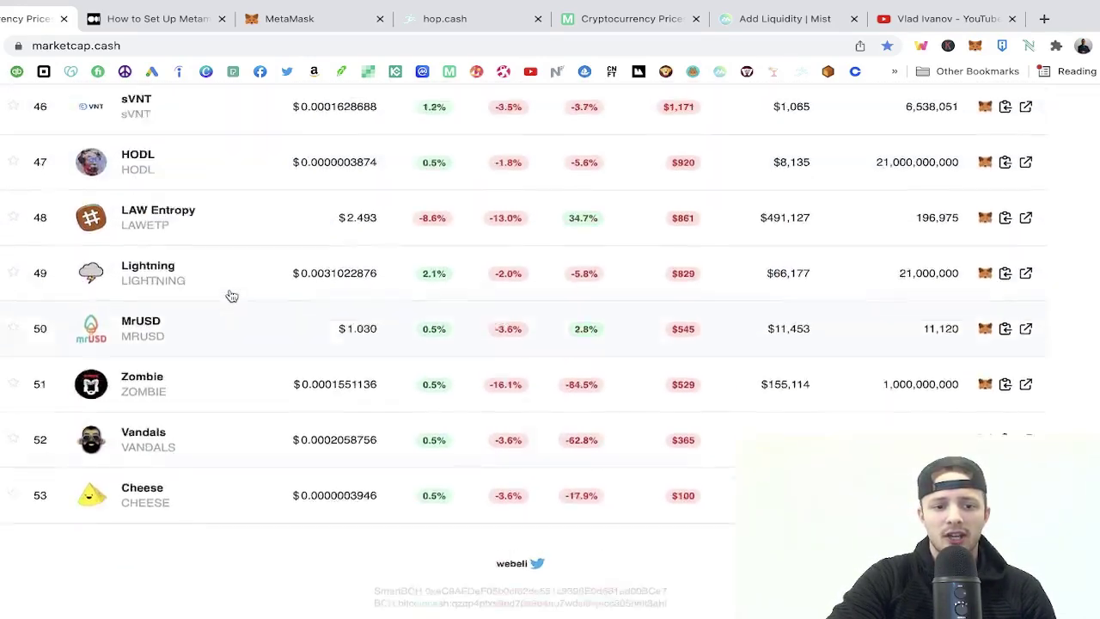
scroll(232, 296, up, 20)
scroll(232, 296, up, 10)
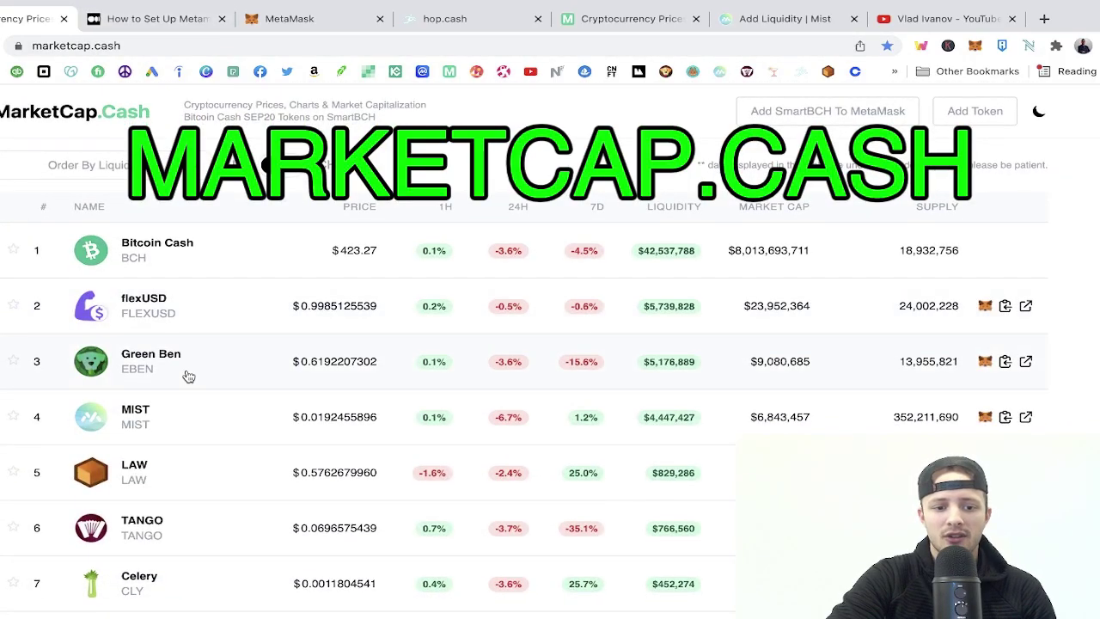
scroll(176, 349, down, 1)
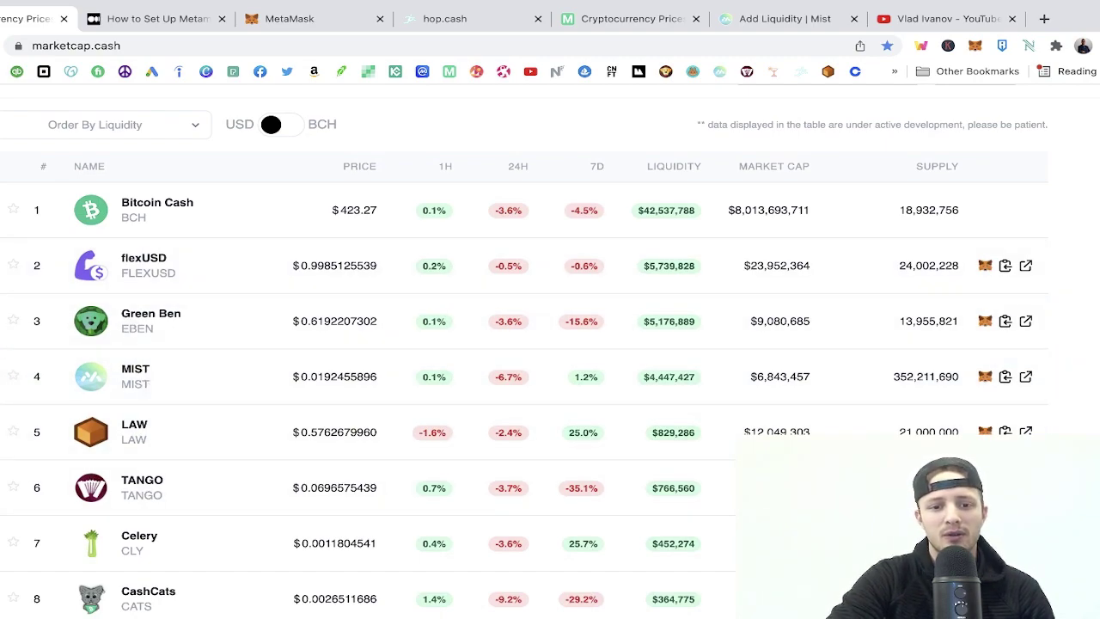
scroll(524, 351, up, 1)
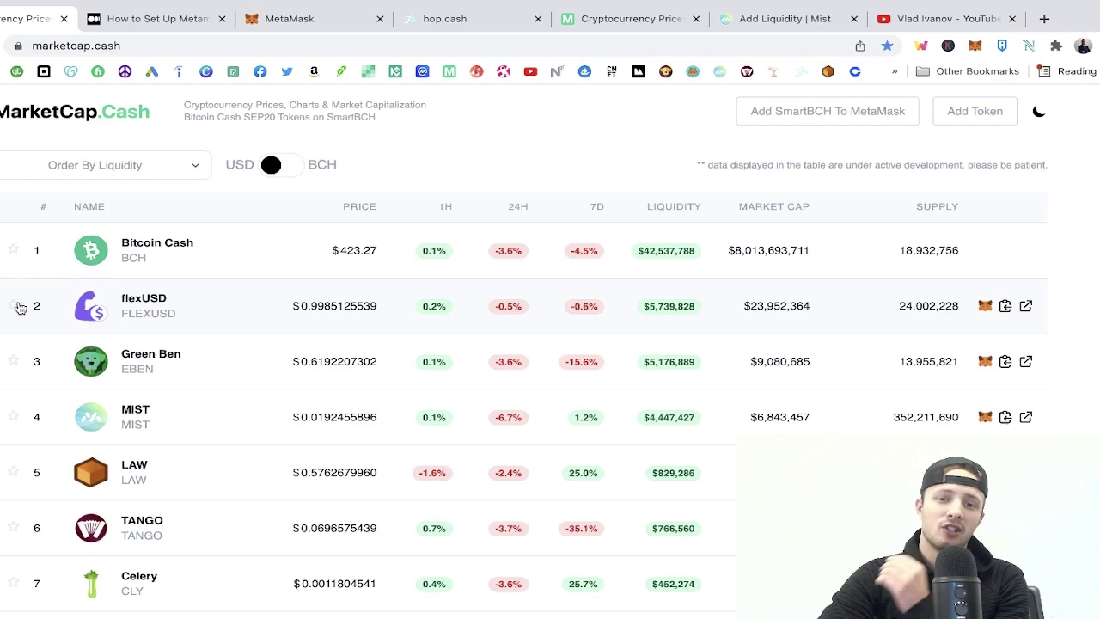
click(149, 20)
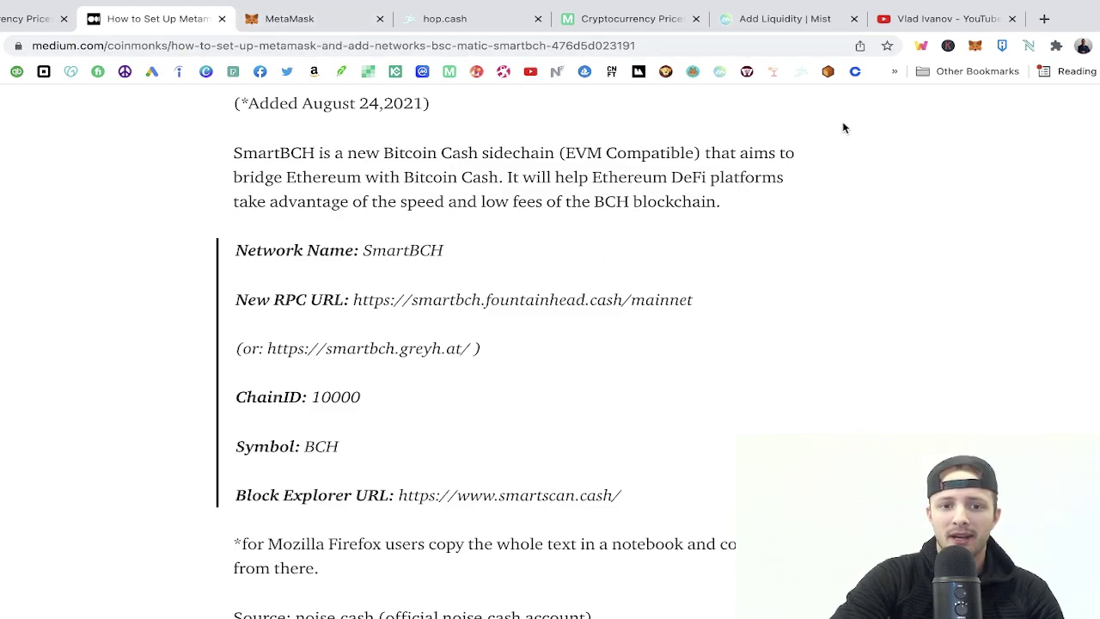
click(974, 48)
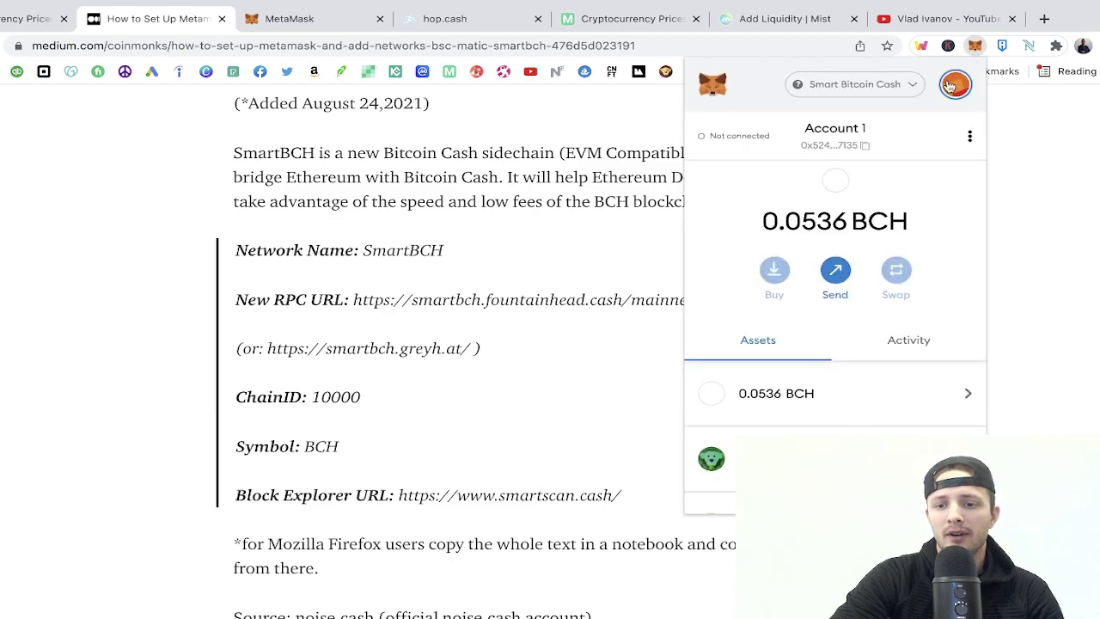
Open MetaMask's Add a network form via Settings > Networks, then return to the guide's SmartBCH settings.
click(952, 85)
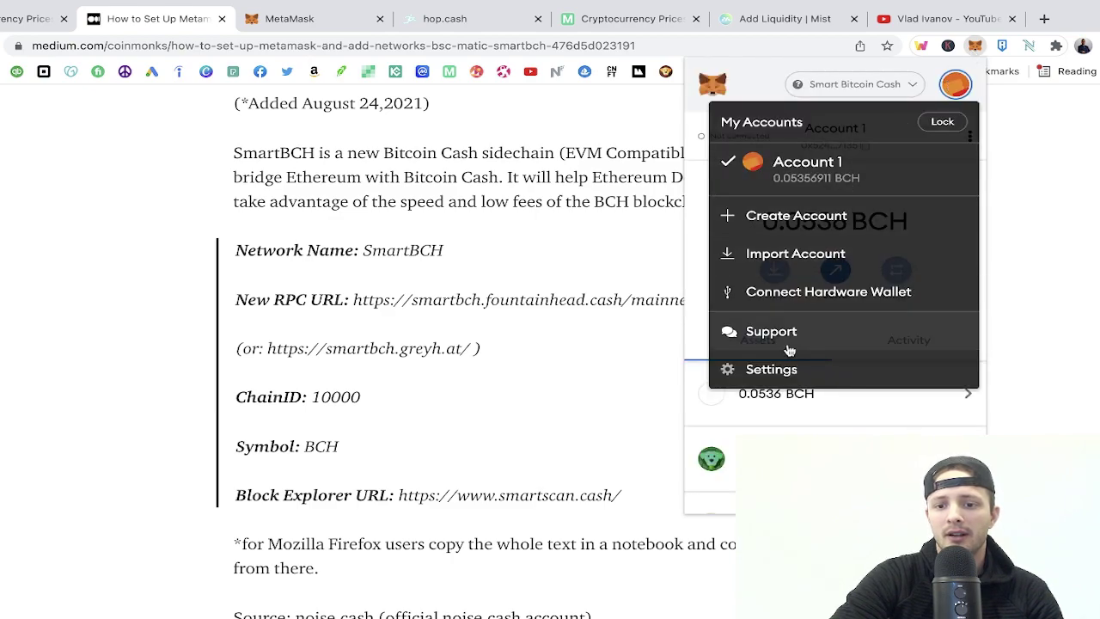
click(778, 371)
scroll(788, 380, down, 5)
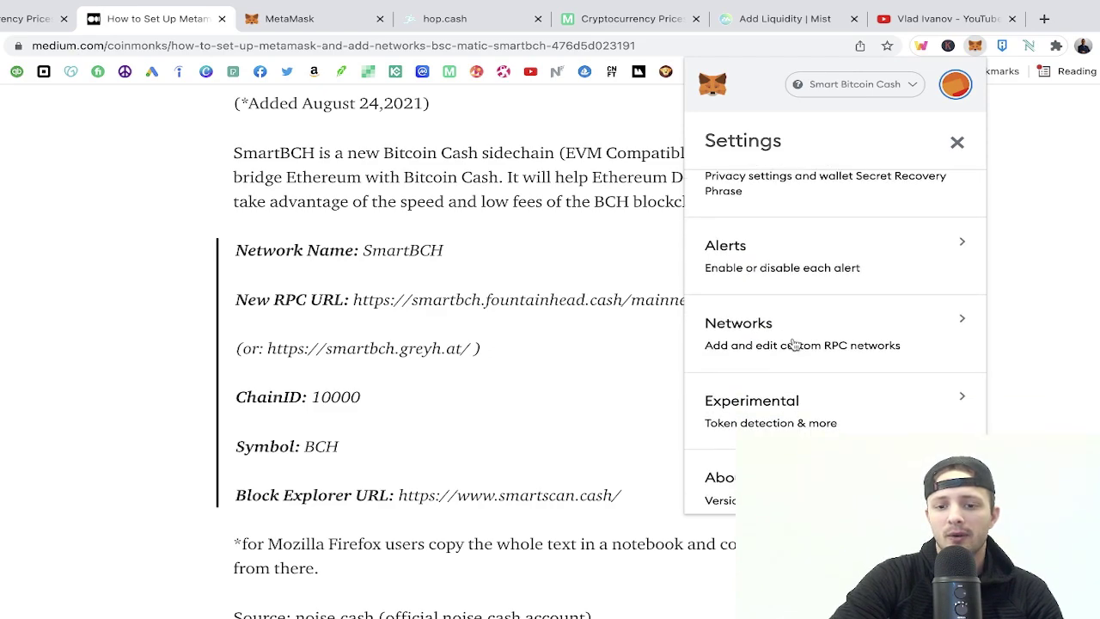
click(795, 344)
scroll(803, 370, down, 2)
scroll(803, 371, down, 1)
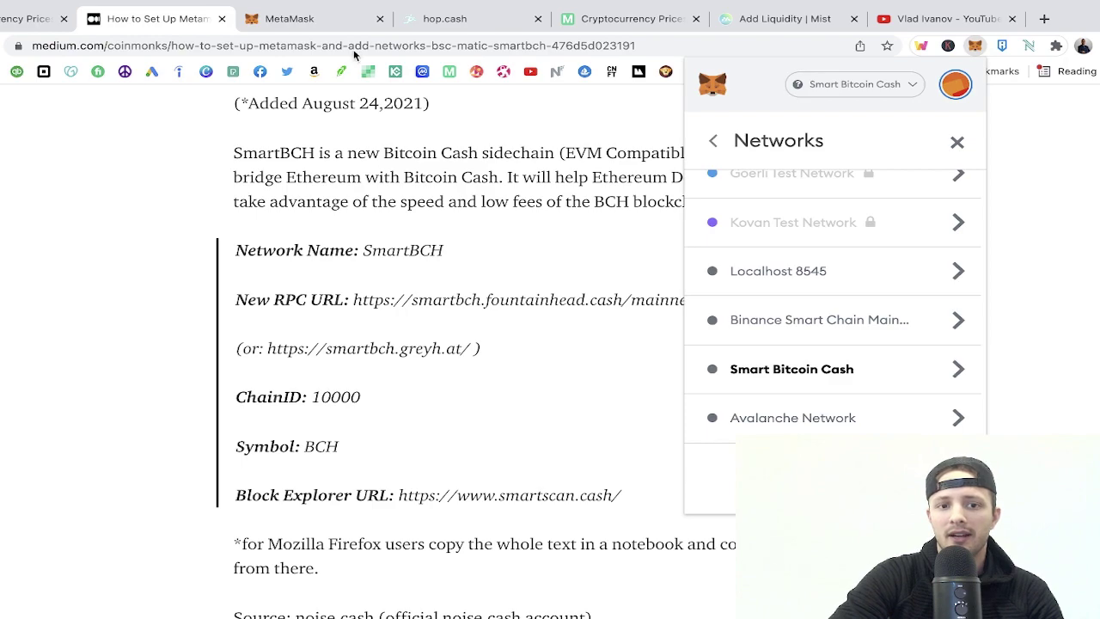
click(313, 18)
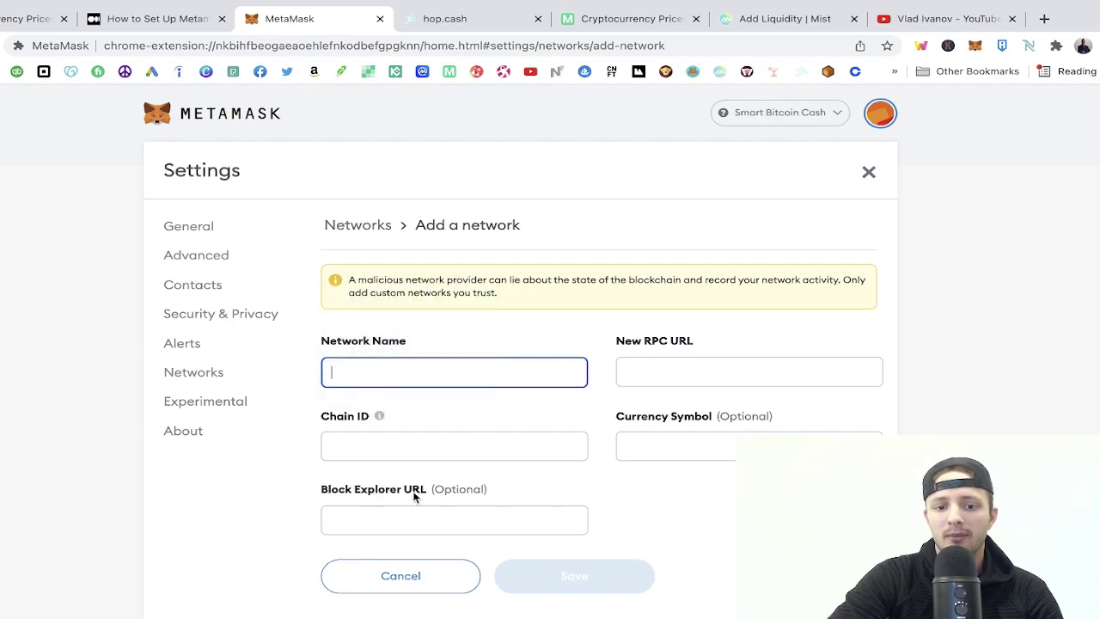
click(184, 26)
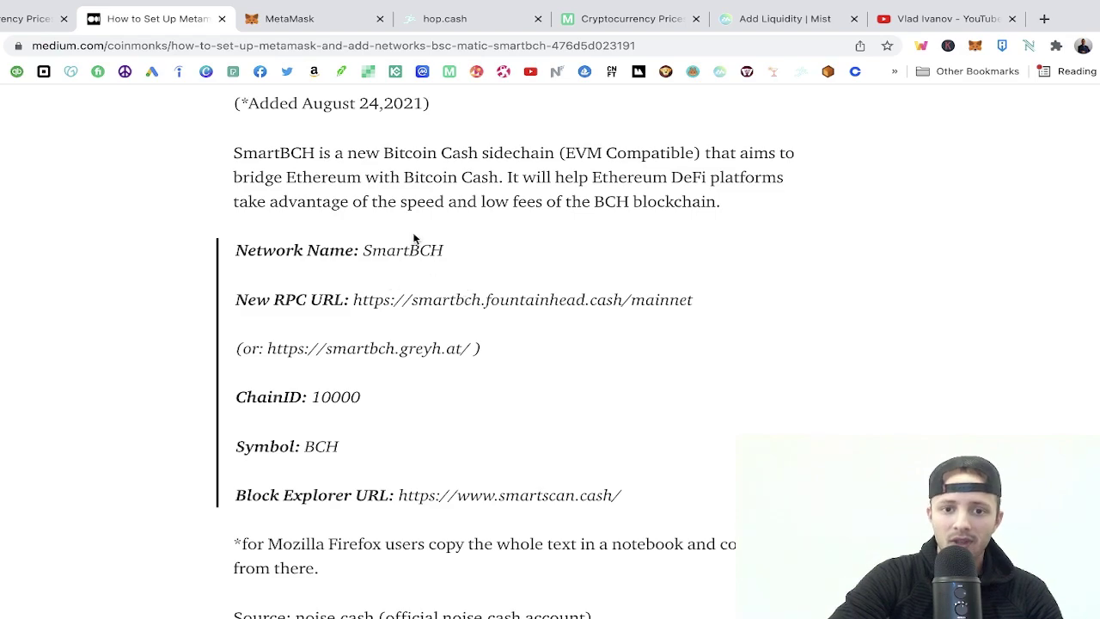
click(312, 19)
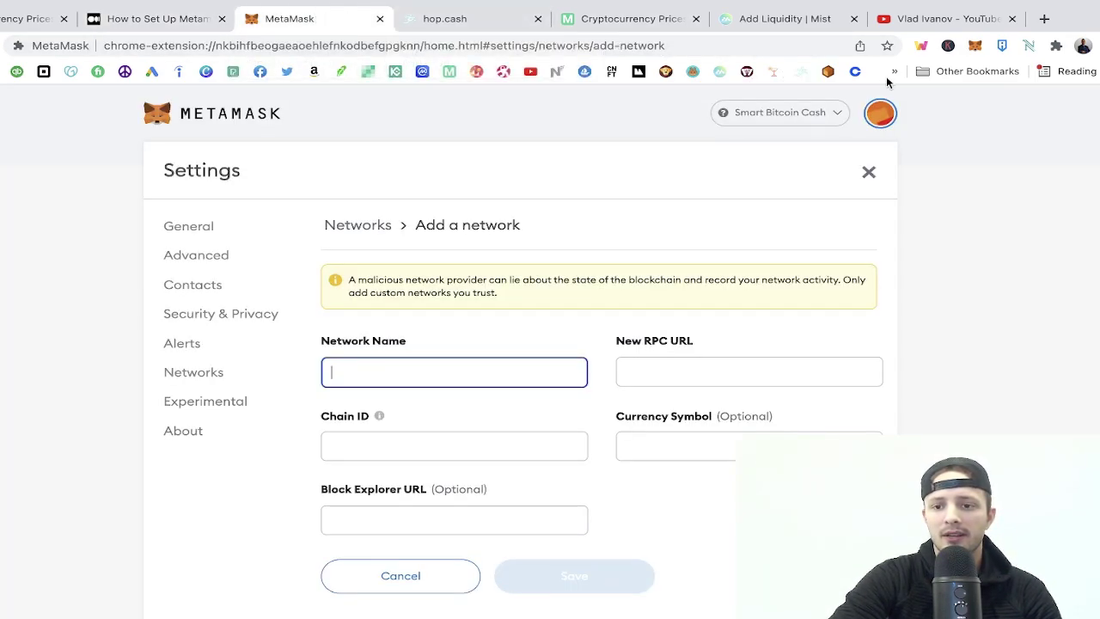
click(975, 48)
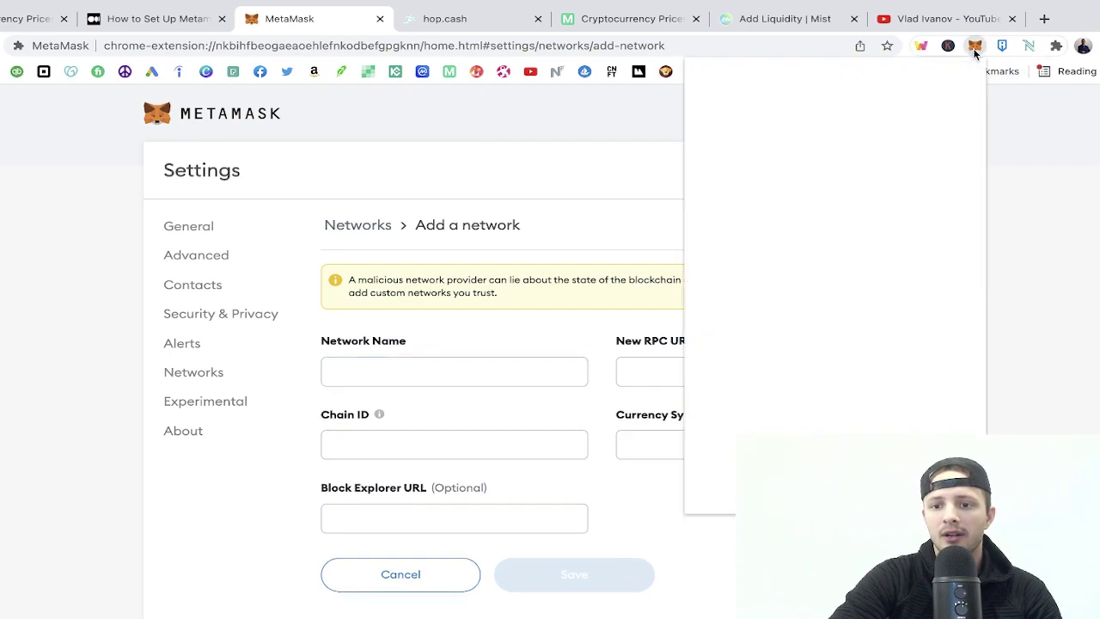
click(884, 100)
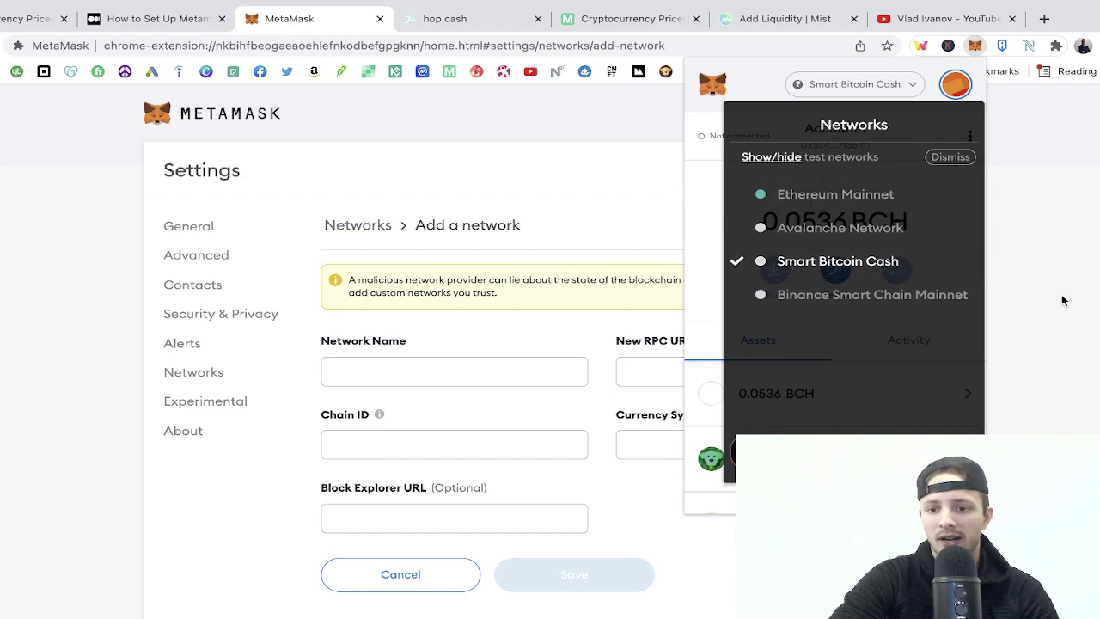
click(675, 187)
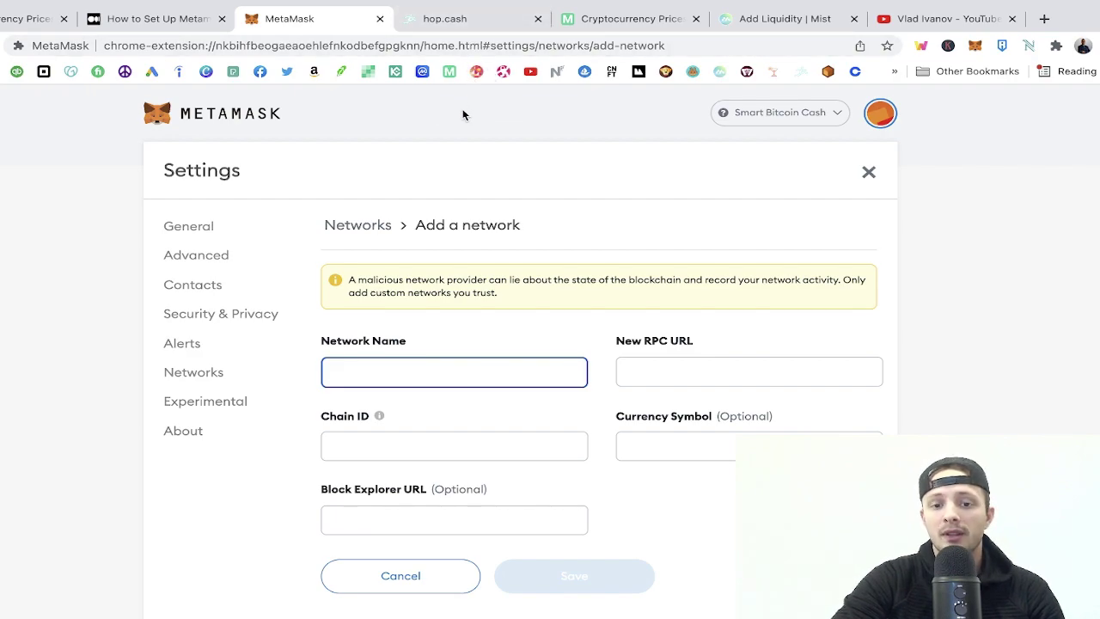
click(466, 23)
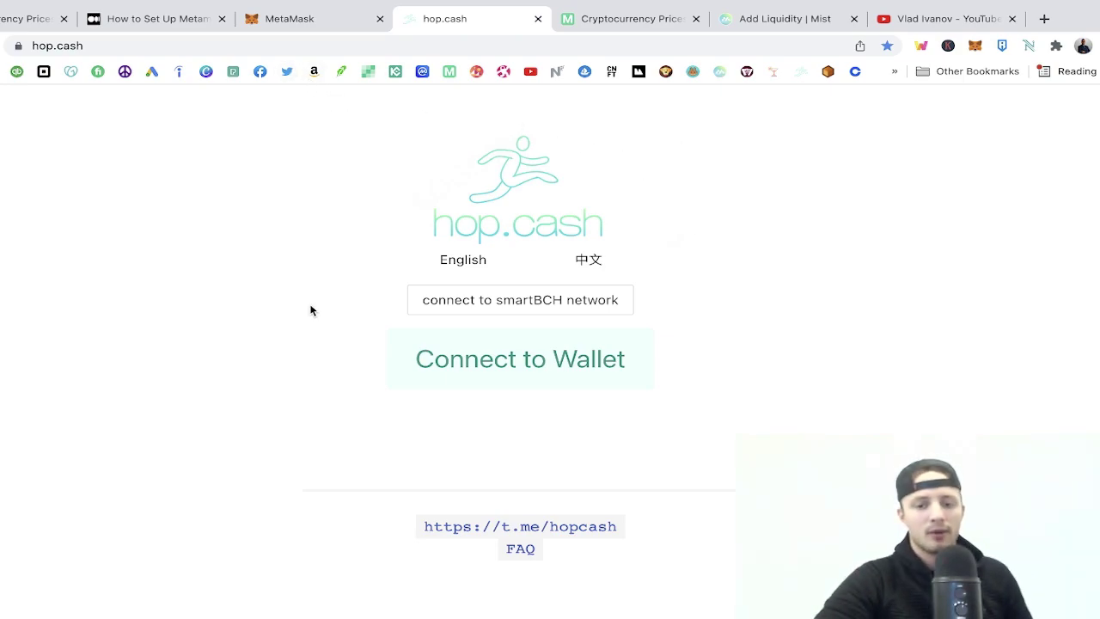
Connect the smartBCH wallet to hop.cash, choose BCH -> smartBCH, and approve the signature request.
click(490, 363)
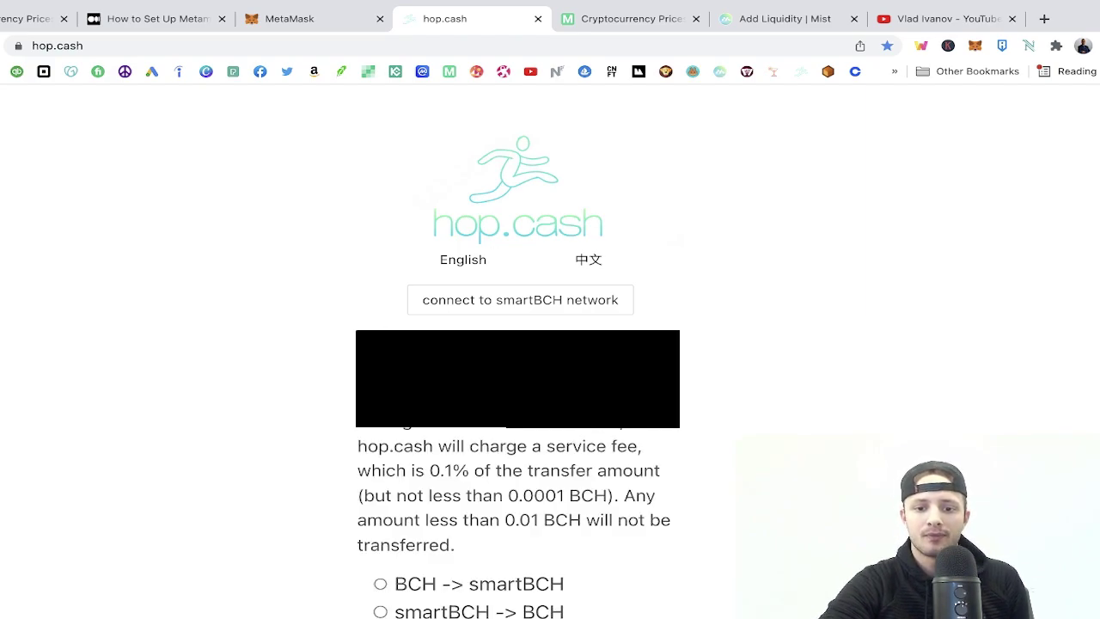
scroll(395, 600, down, 1)
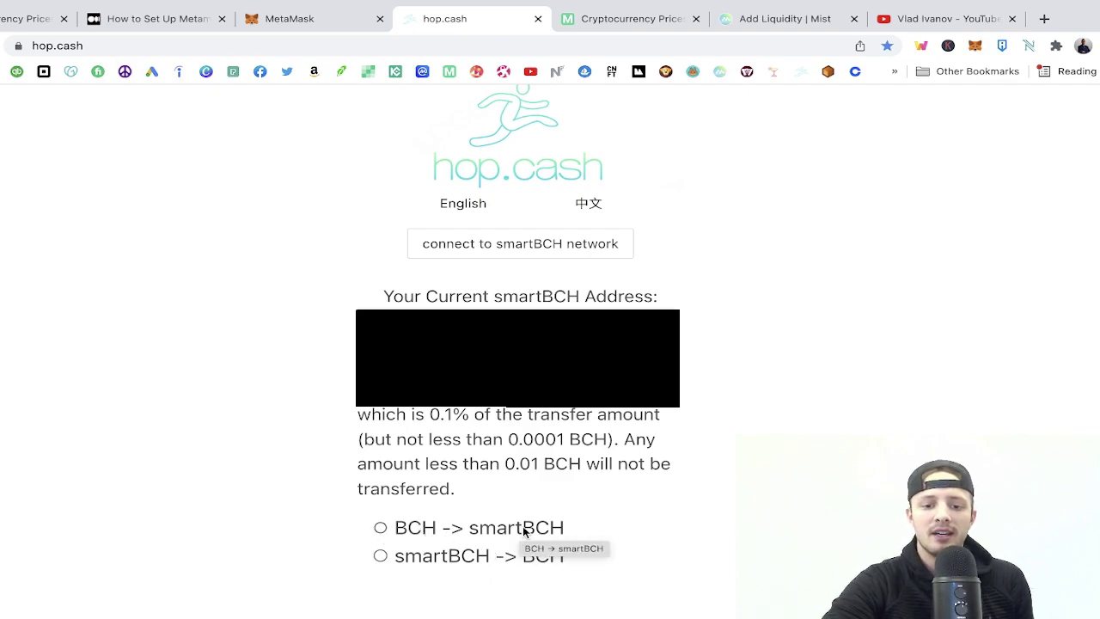
click(381, 528)
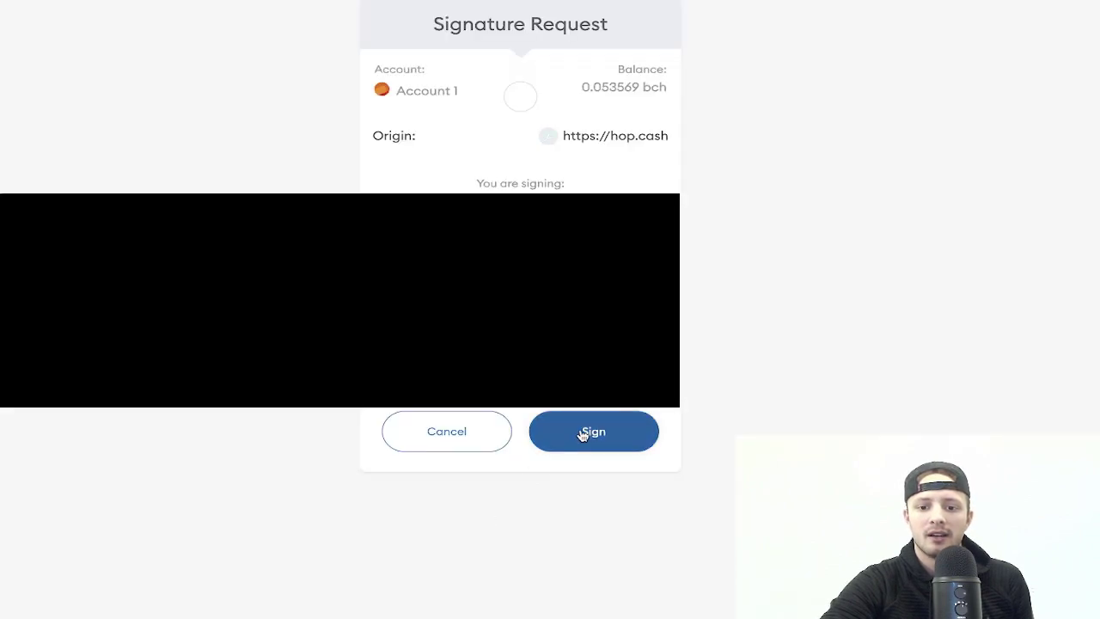
click(584, 433)
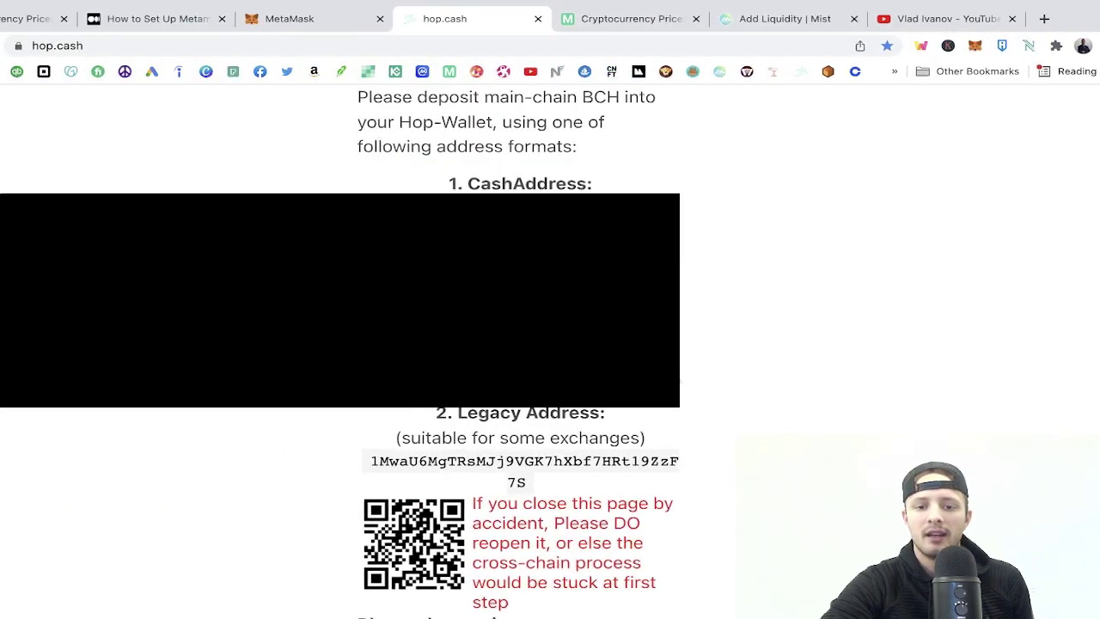
scroll(520, 516, up, 1)
scroll(525, 351, up, 1)
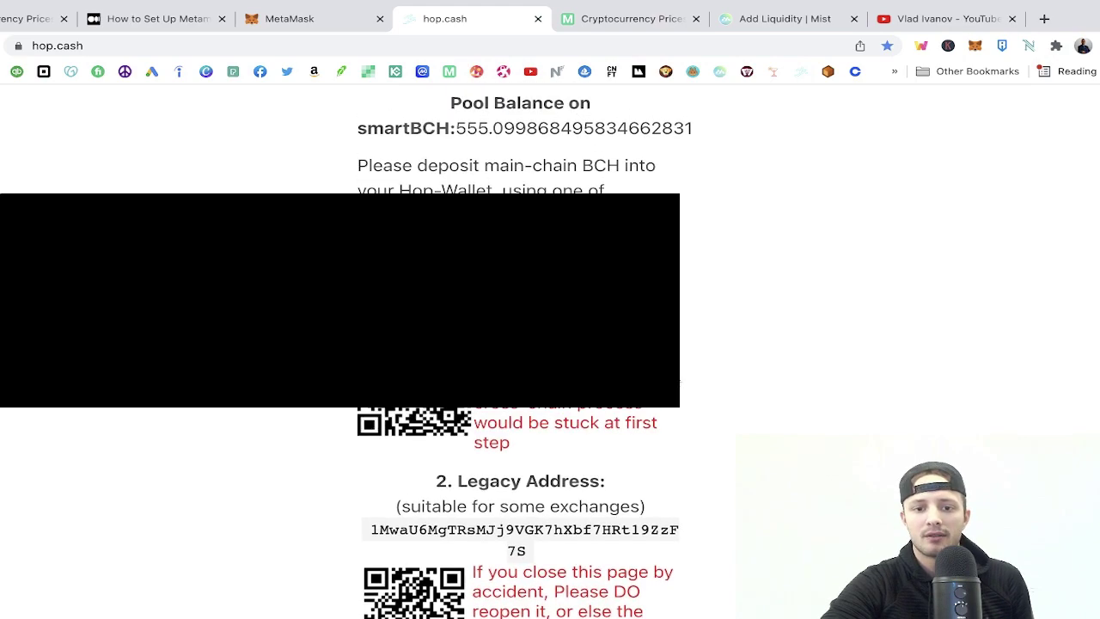
scroll(673, 373, up, 5)
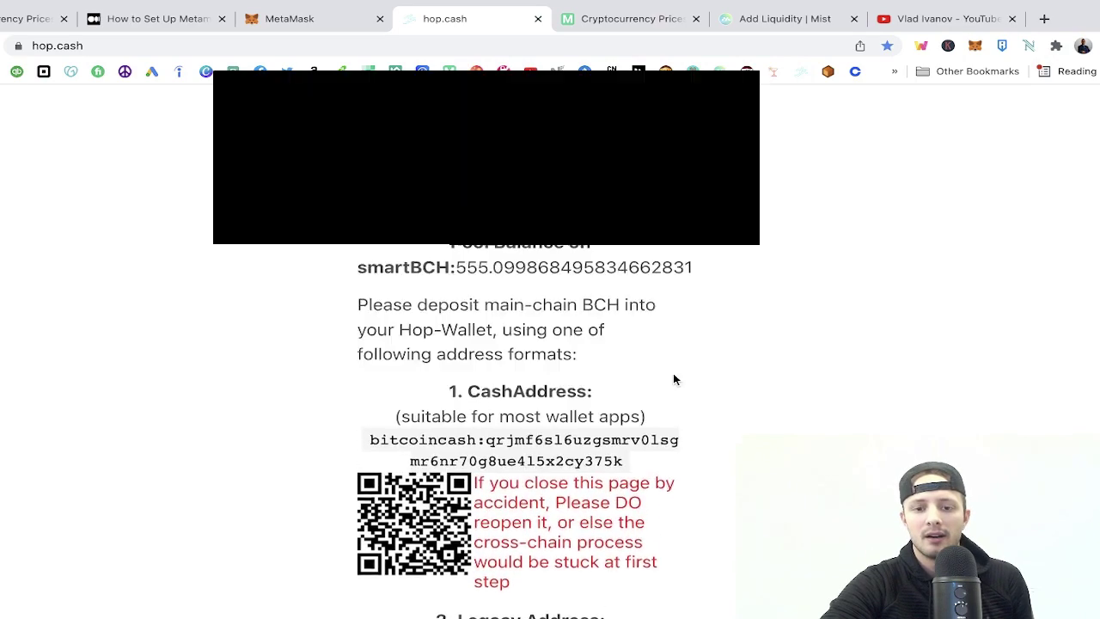
scroll(673, 373, up, 2)
scroll(838, 353, down, 5)
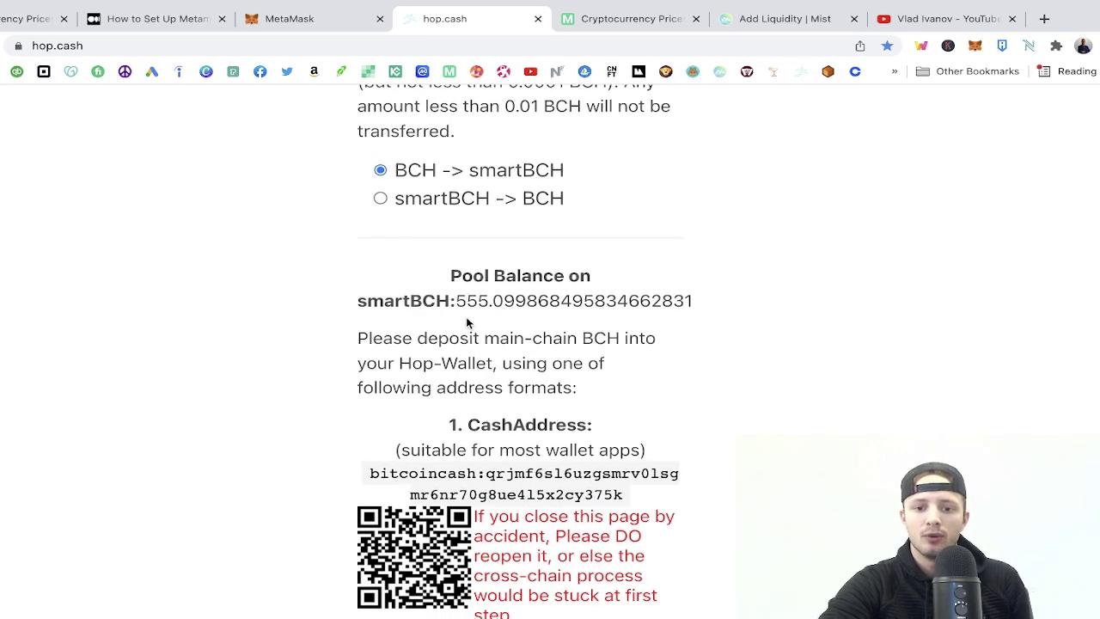
scroll(624, 300, down, 2)
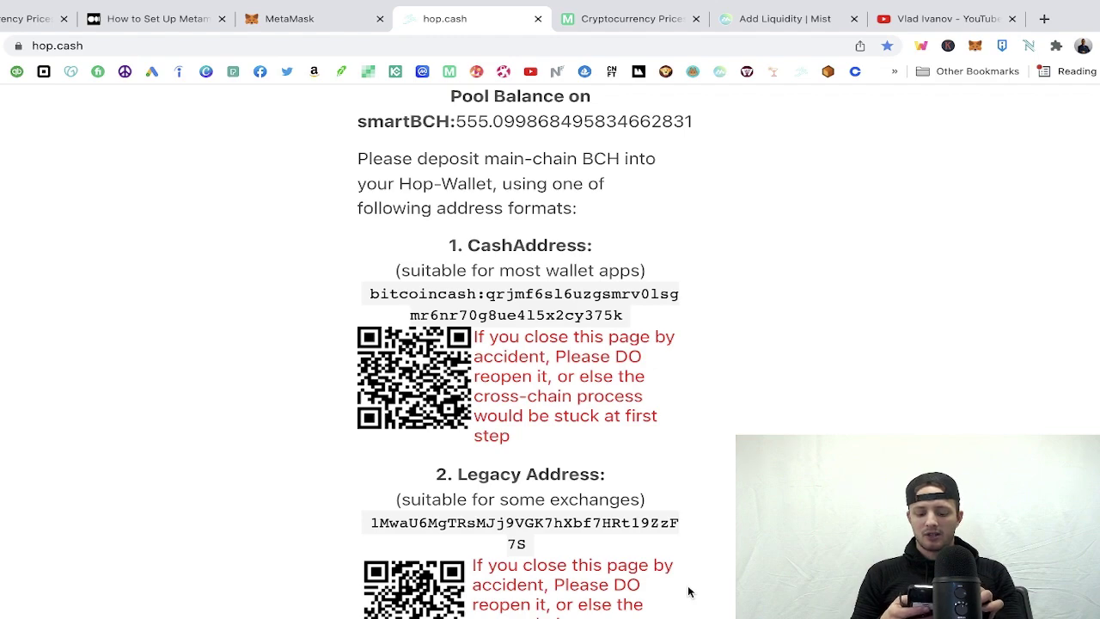
scroll(458, 209, up, 4)
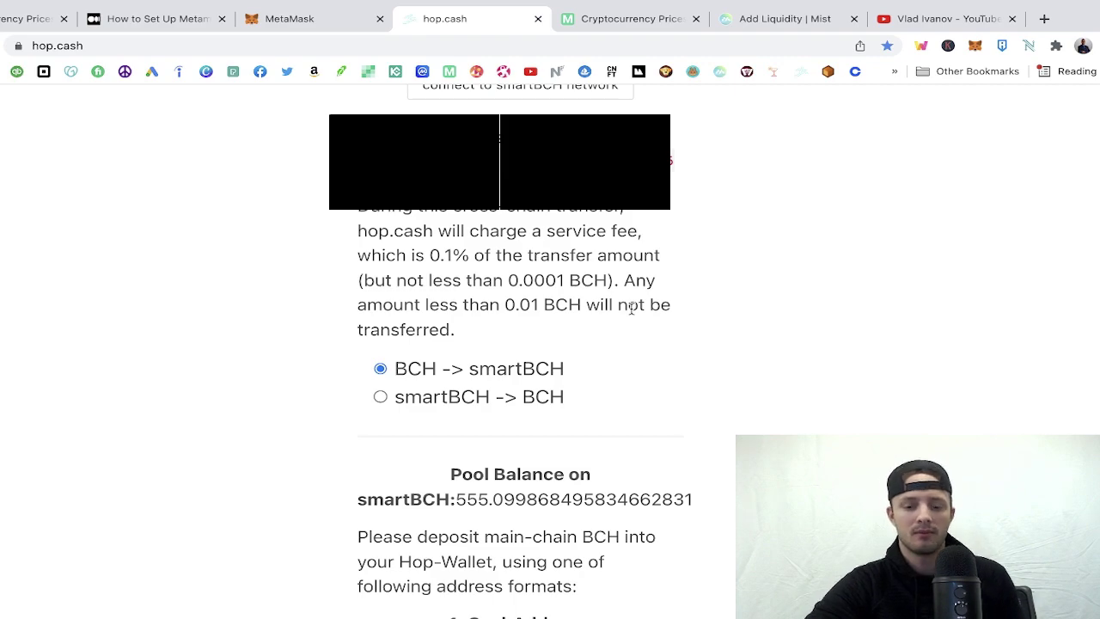
scroll(631, 308, down, 3)
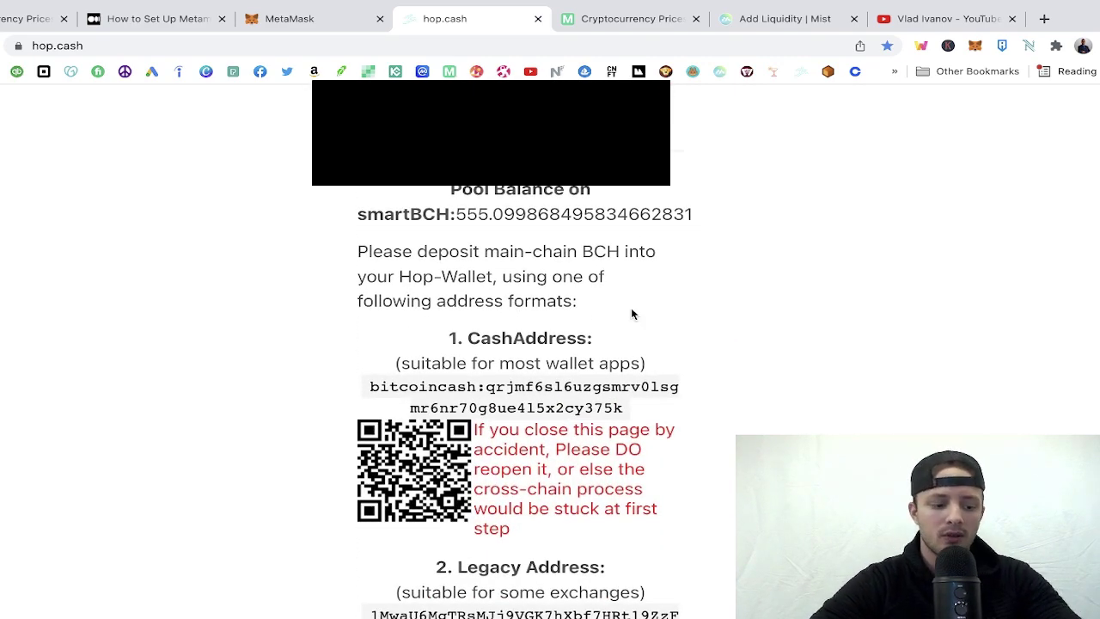
scroll(631, 313, down, 5)
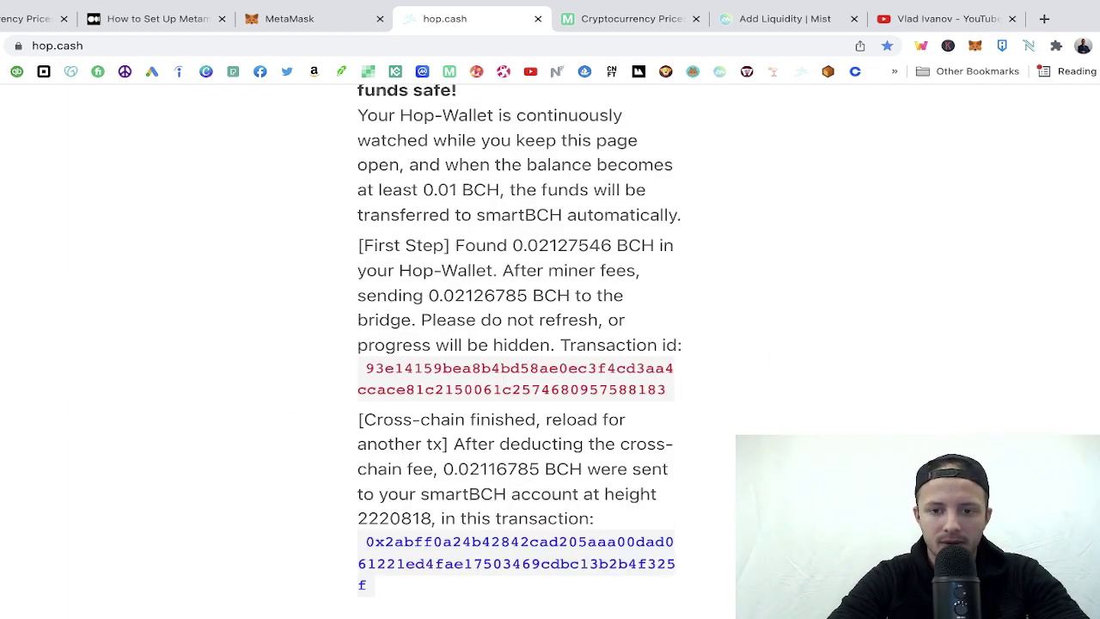
Switch to the marketcap.cash SmartBCH token table.
click(641, 24)
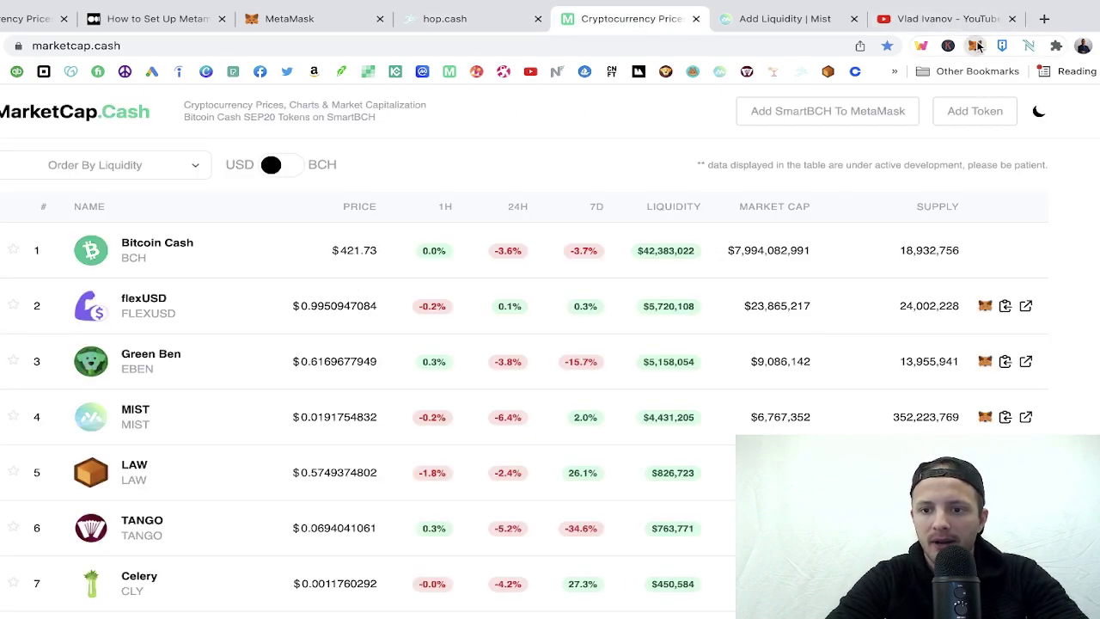
Verify the MetaMask assets balance reads 0.0747 BCH, then switch to MistSwap's Add Liquidity page.
click(976, 45)
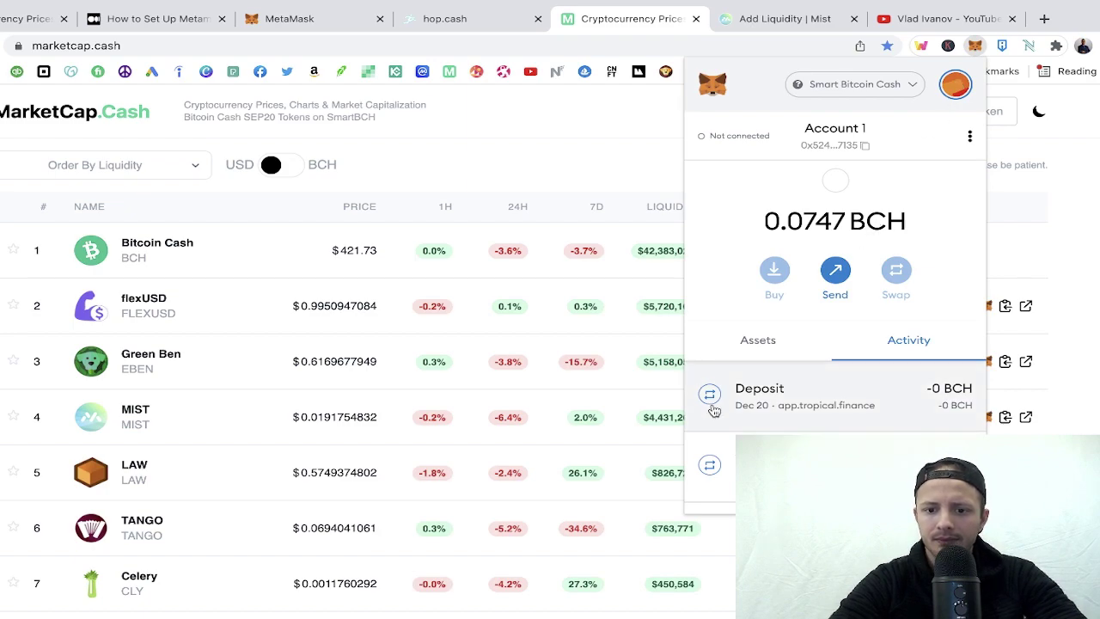
click(755, 352)
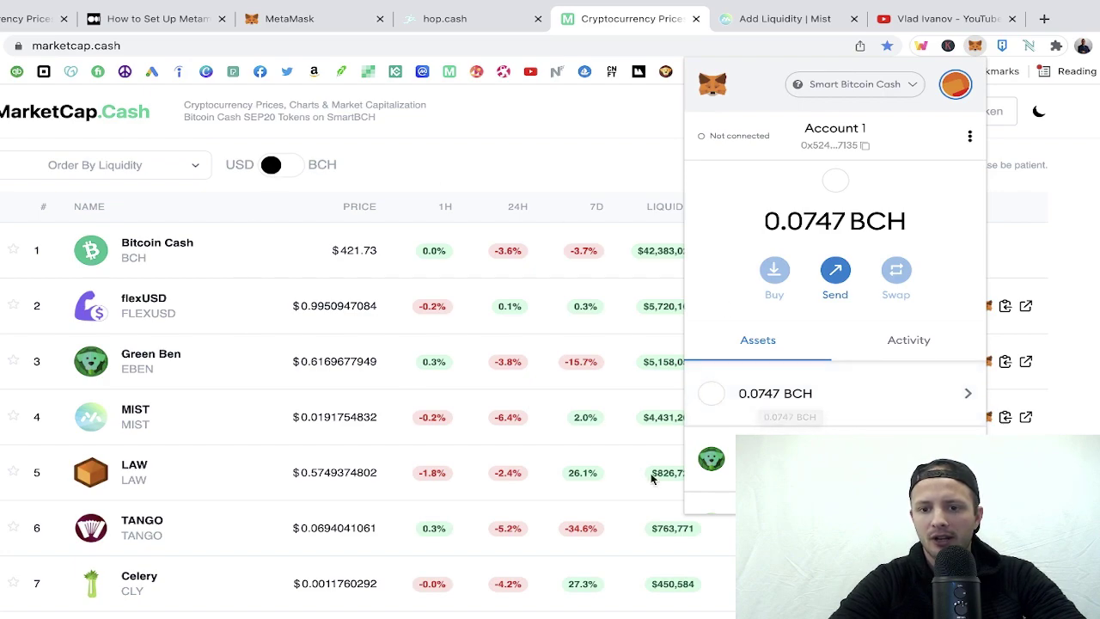
click(630, 212)
click(771, 23)
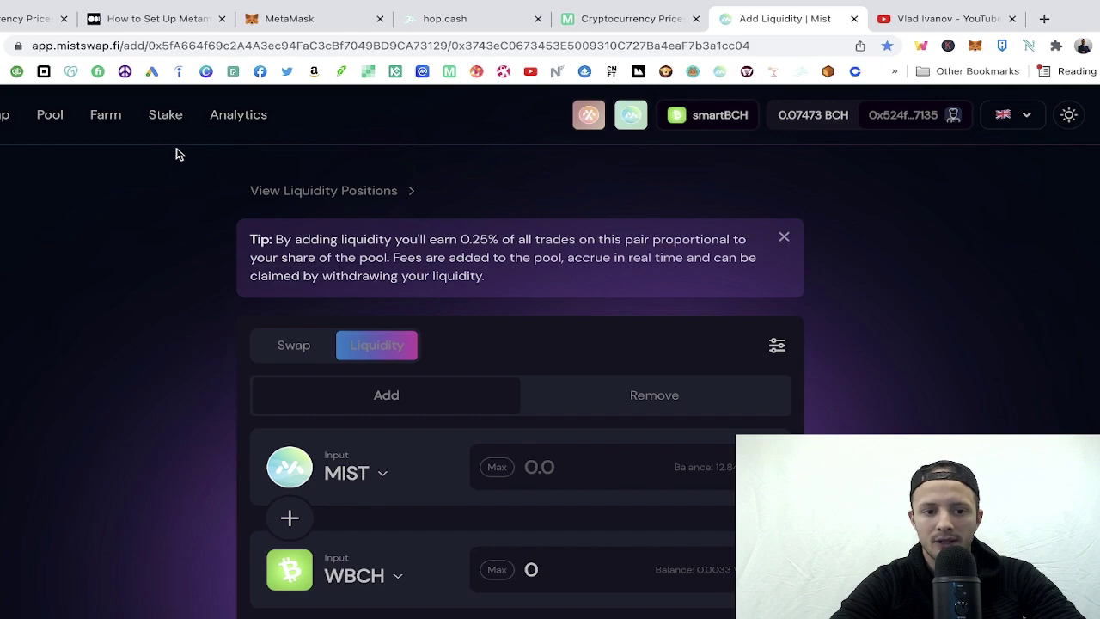
Show MistSwap's farms list, including CLY-WBCH at 373% and BPAD-WBCH at 152% APR.
click(120, 123)
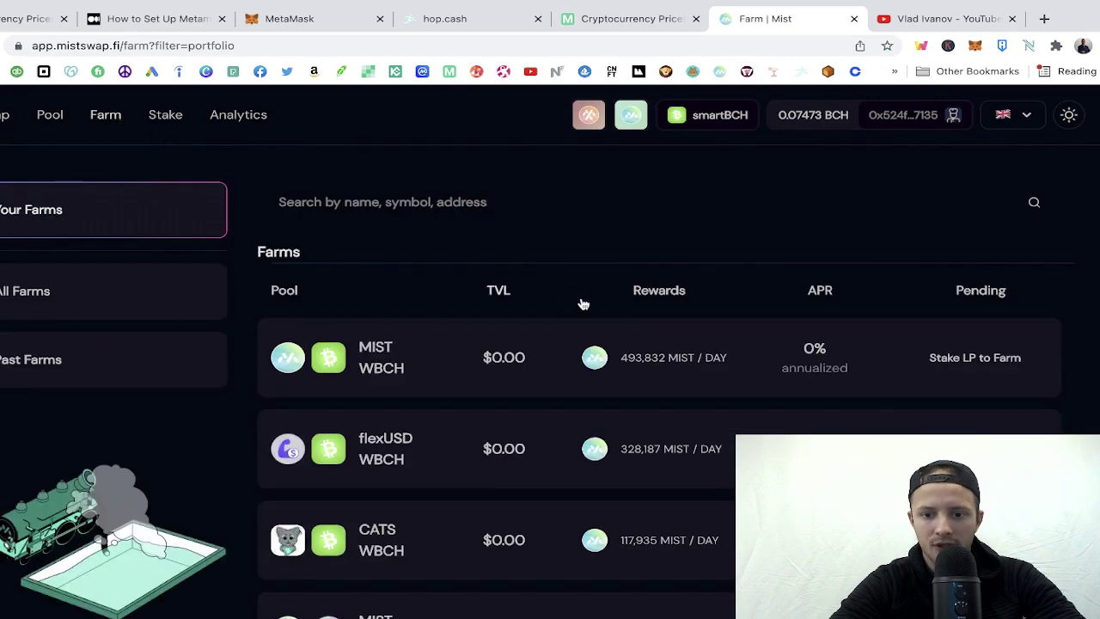
scroll(756, 343, down, 2)
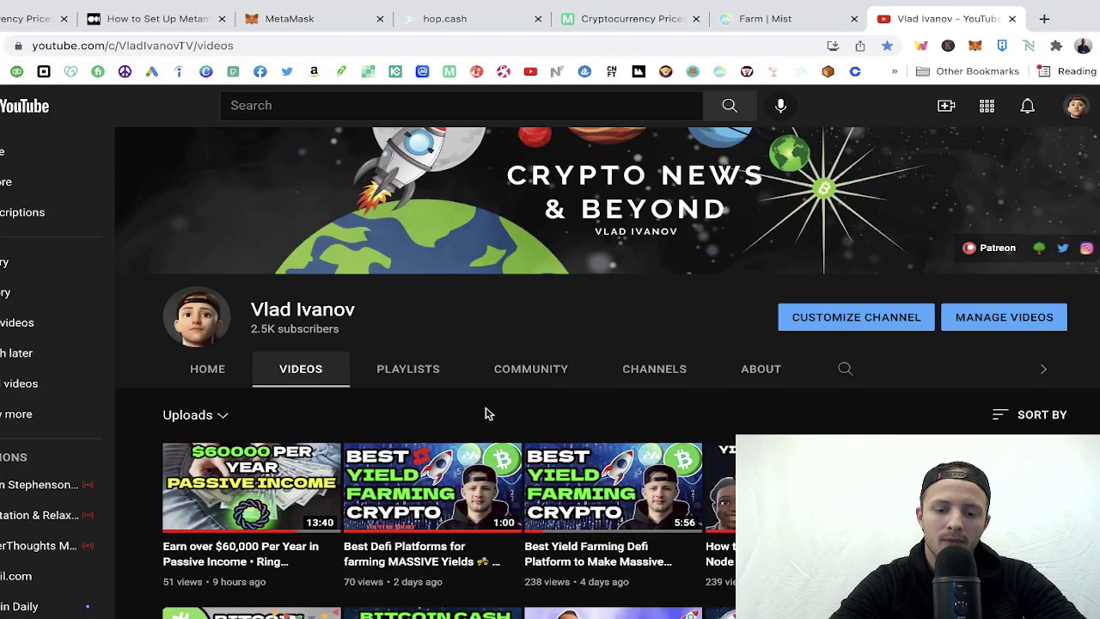
scroll(507, 464, down, 1)
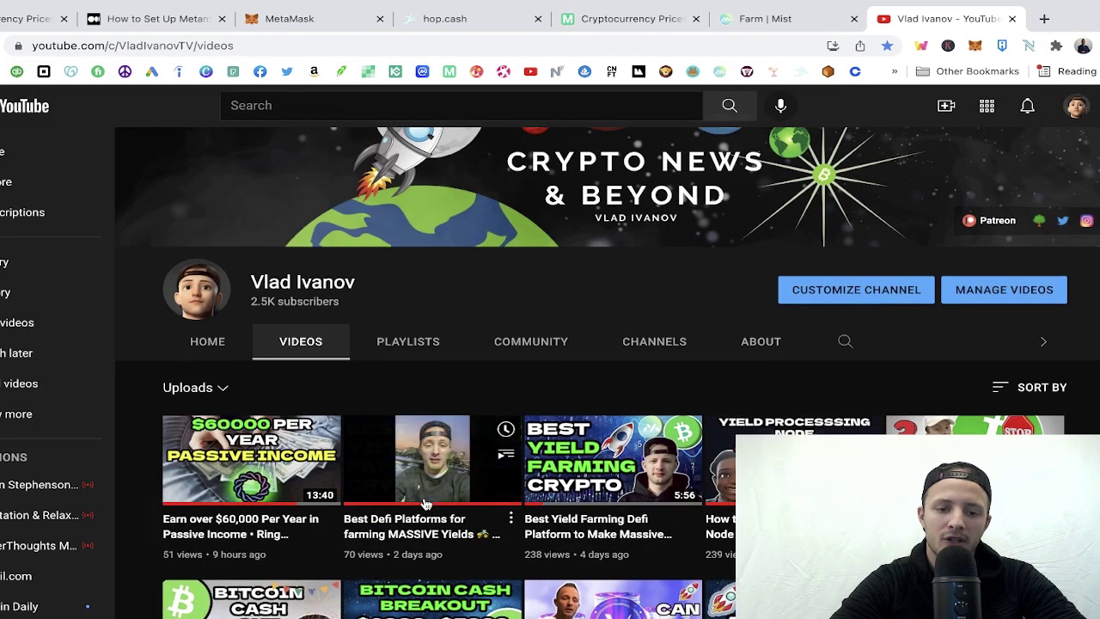